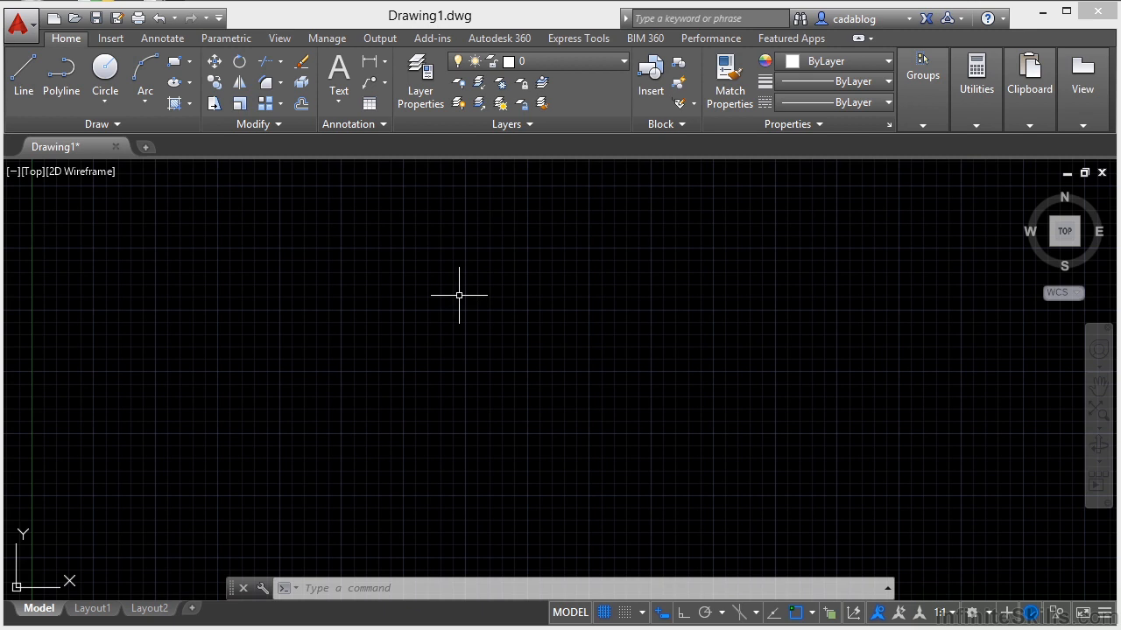
# Bring up the default shortcut menu in the empty drawing area and dismiss it
pyautogui.rightClick(459, 295)
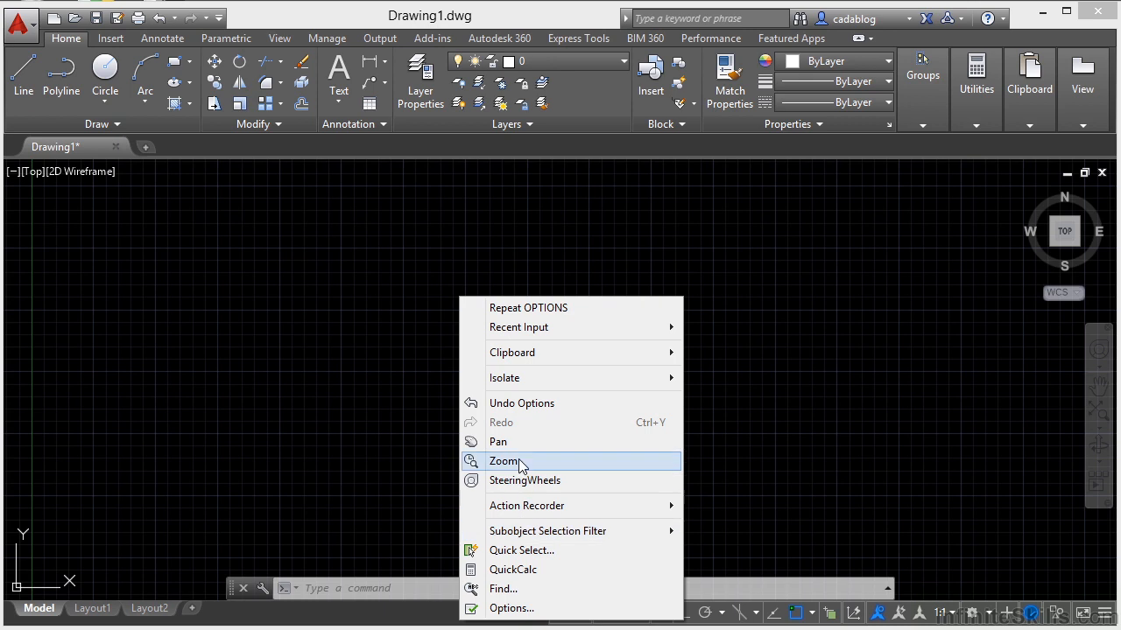
pyautogui.click(370, 381)
pyautogui.click(368, 376)
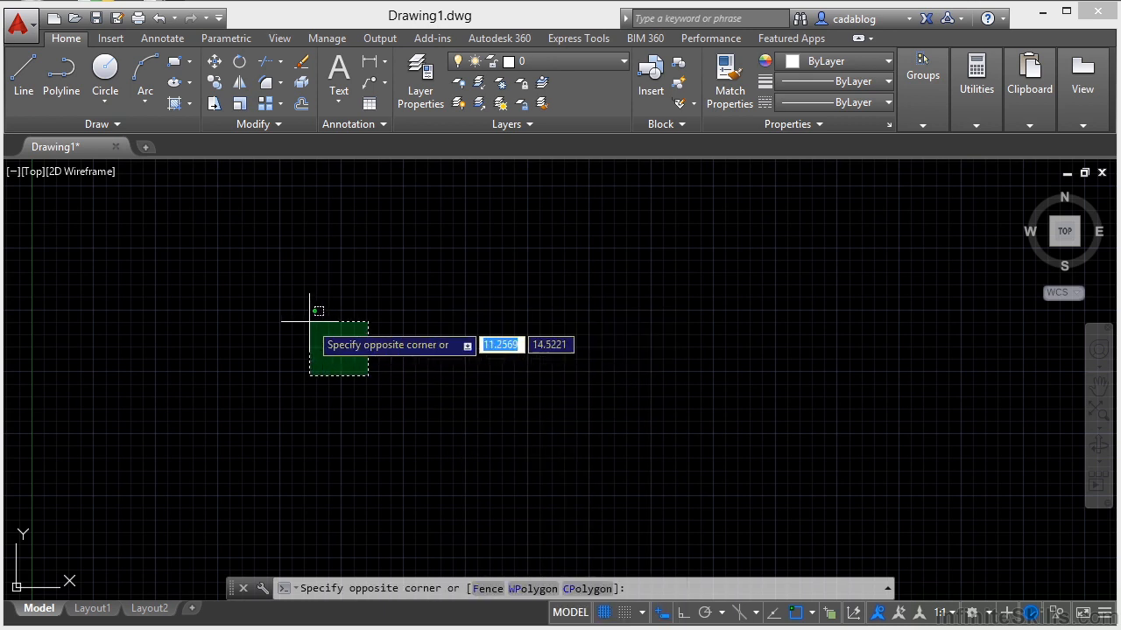
pyautogui.click(232, 264)
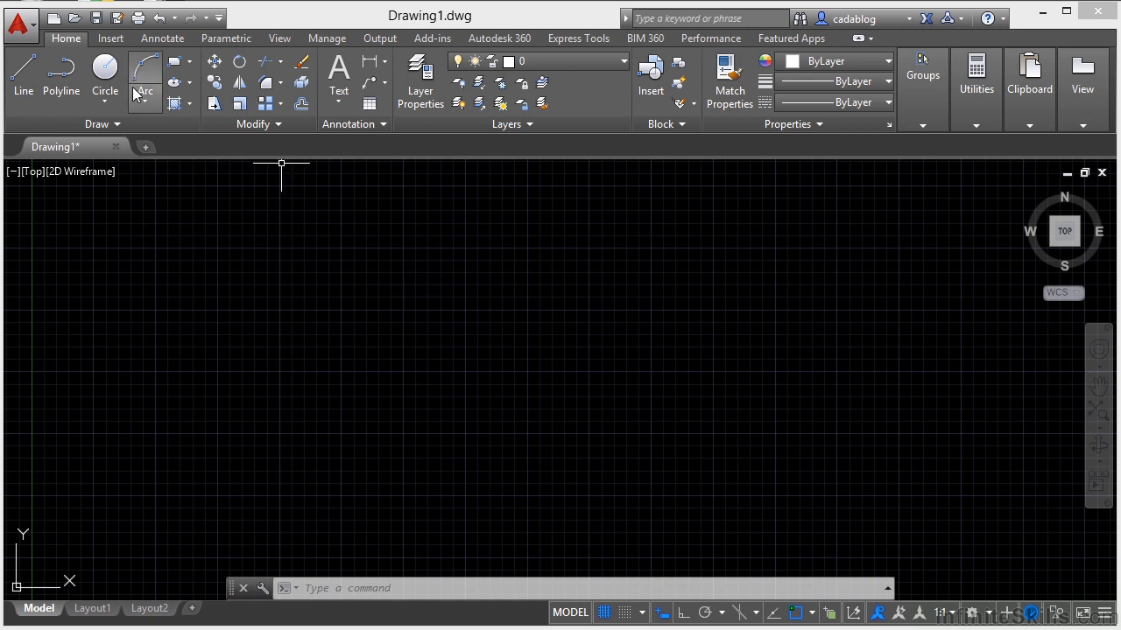
# Open the Options dialog and go through its settings pages to User Preferences
pyautogui.click(20, 25)
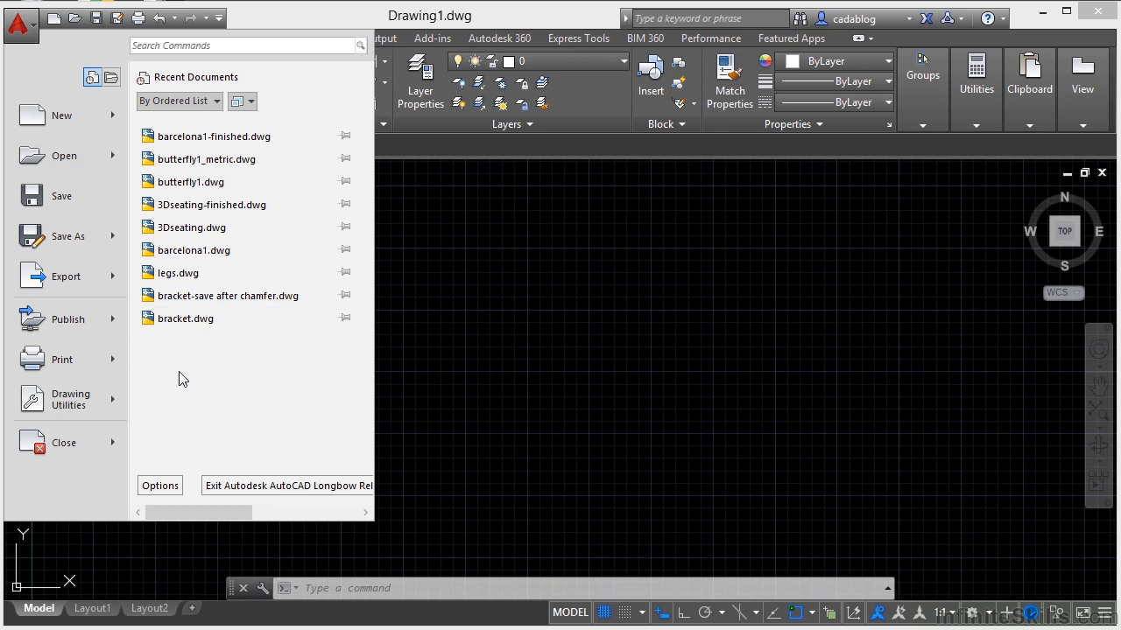
pyautogui.click(160, 486)
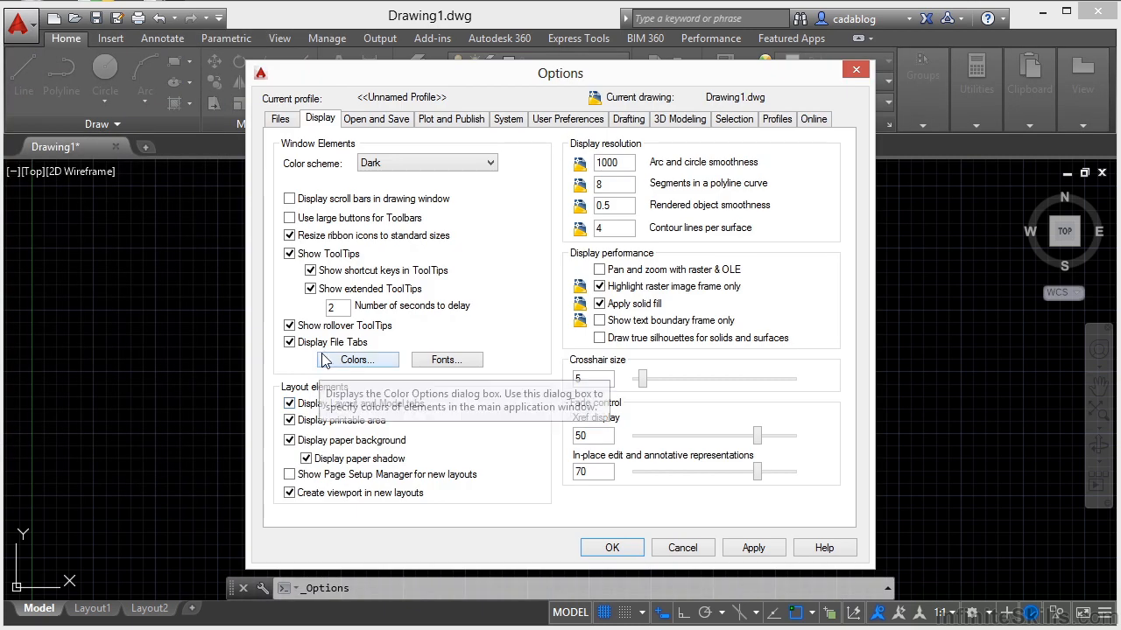
pyautogui.click(368, 123)
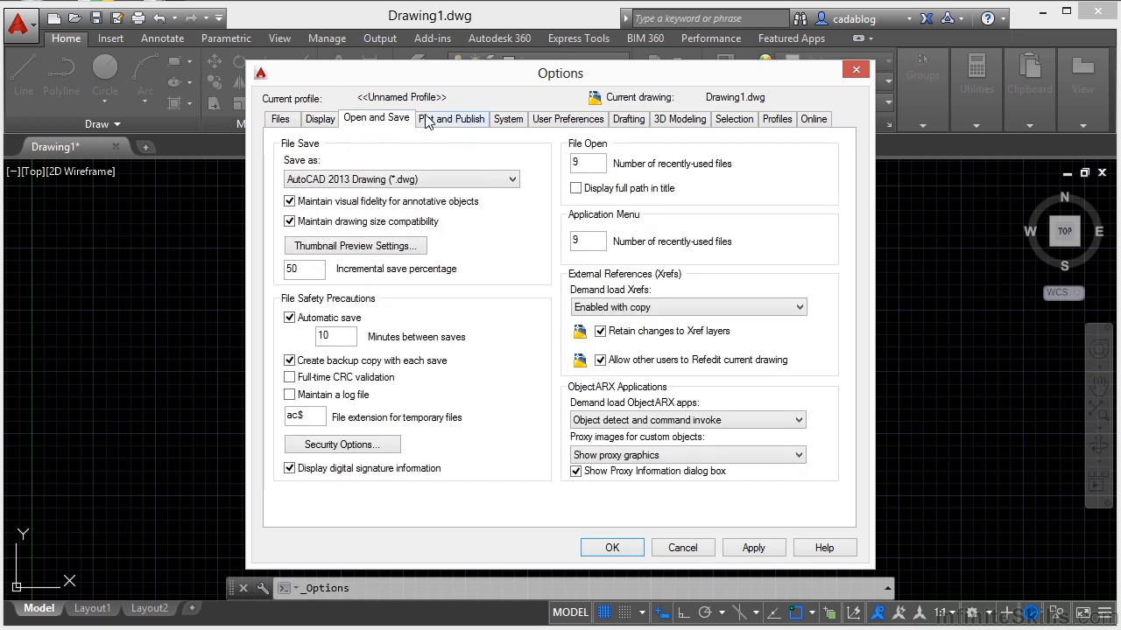
pyautogui.click(439, 121)
pyautogui.click(508, 124)
pyautogui.click(551, 124)
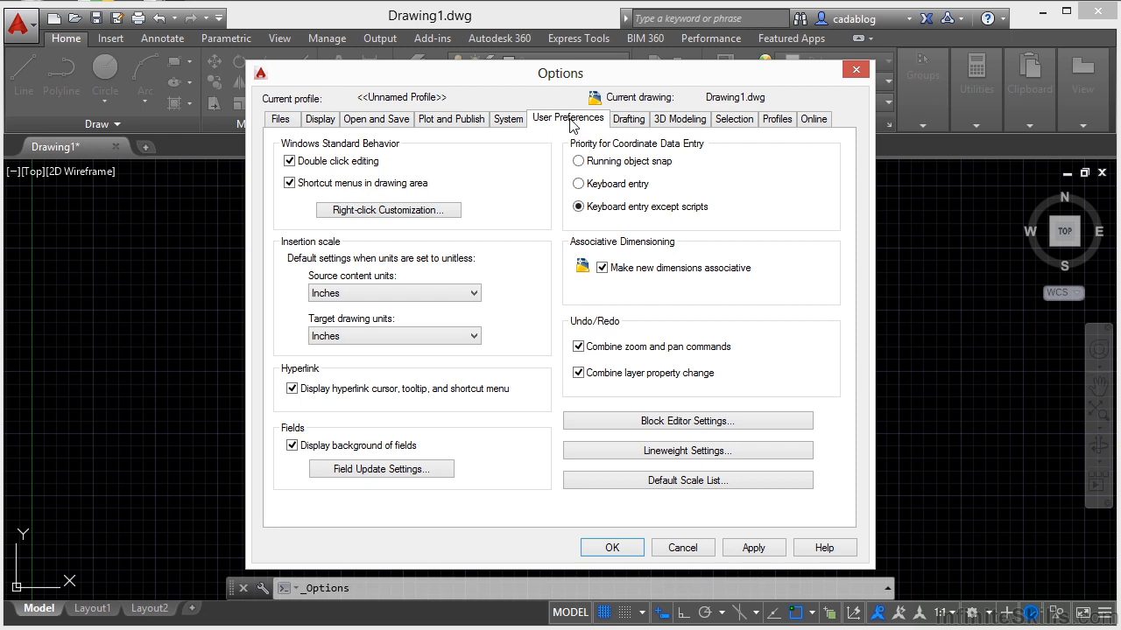
# Turn on time-sensitive right-click in the Right-Click Customization settings, apply it and accept the options
pyautogui.click(382, 211)
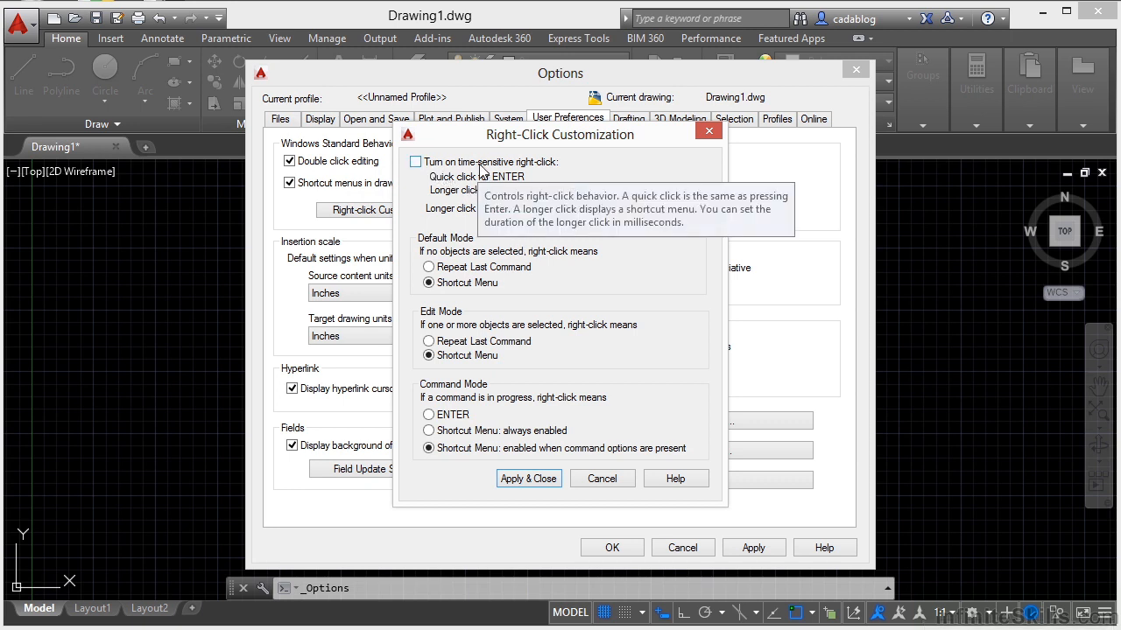
pyautogui.click(416, 163)
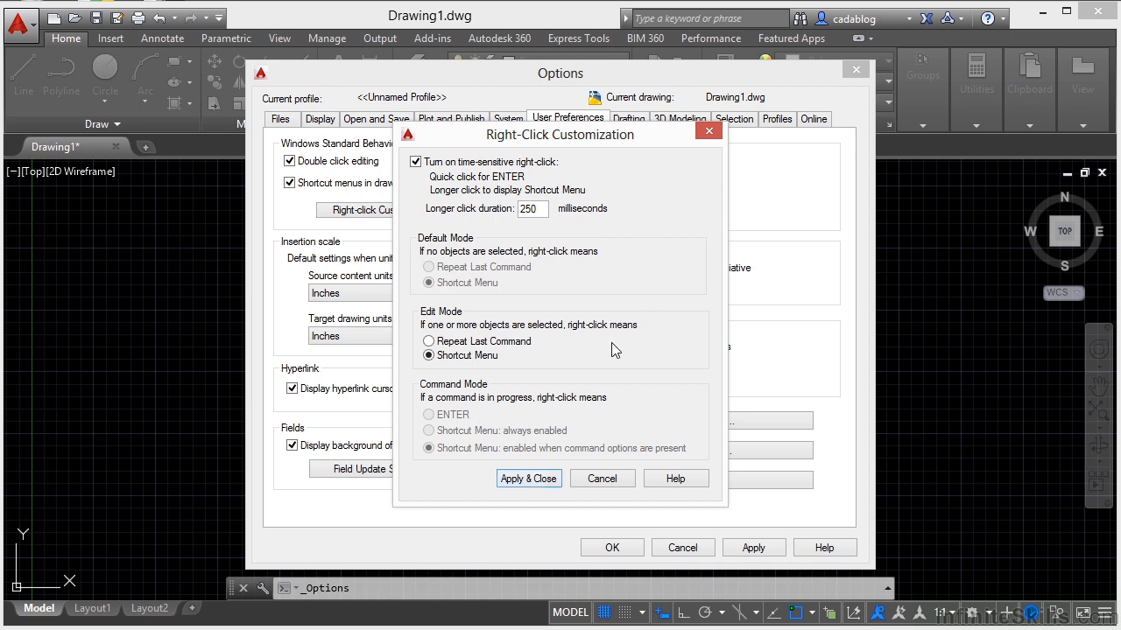
pyautogui.click(547, 479)
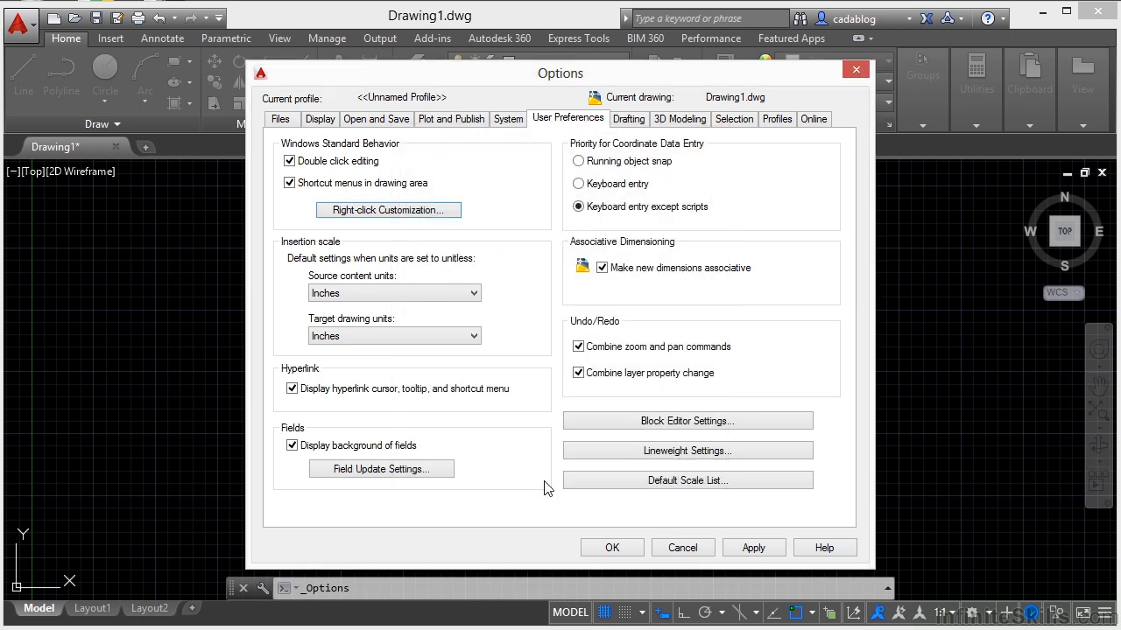
pyautogui.click(614, 547)
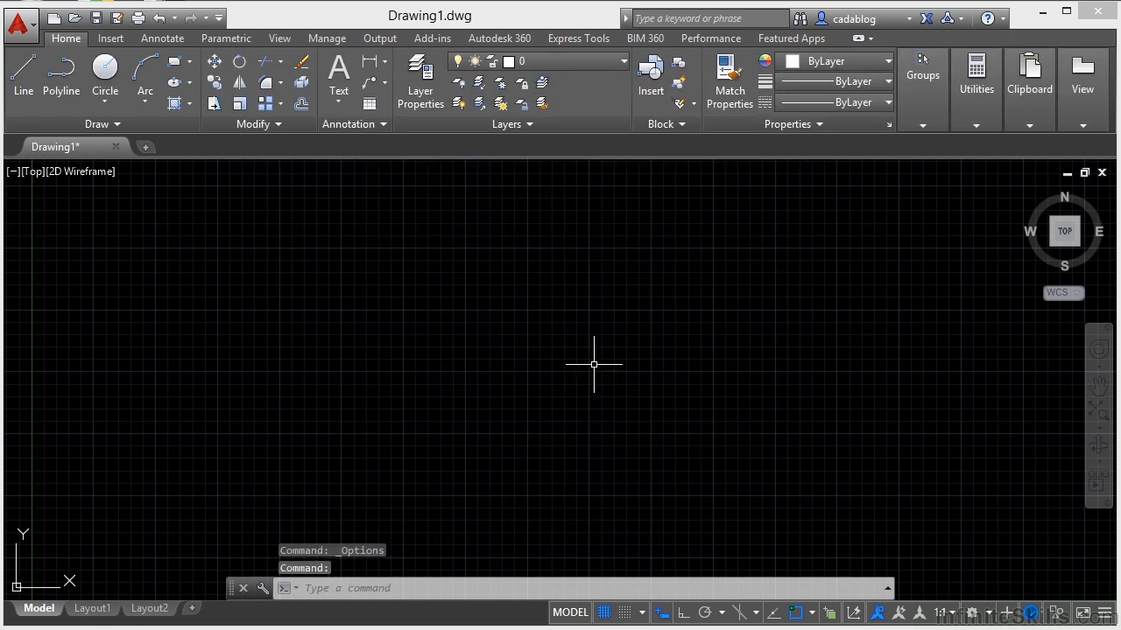
# Test the time-sensitive behaviour in the empty drawing by repeating the Options command and cancelling it, plus showing and dismissing the shortcut menu
pyautogui.rightClick(550, 321)
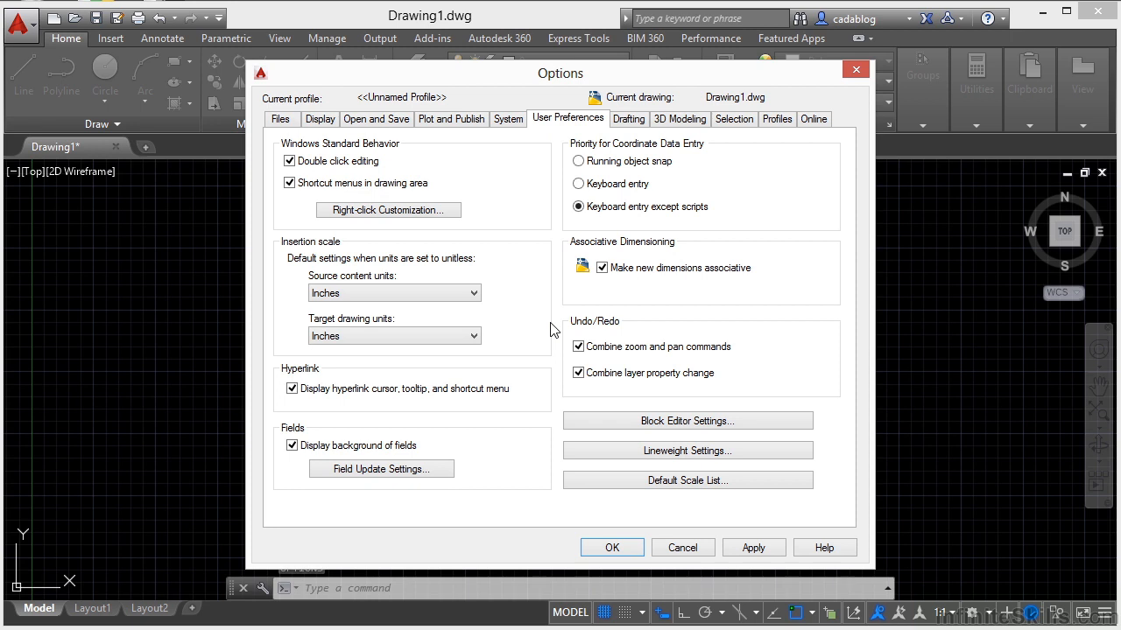
pyautogui.click(686, 547)
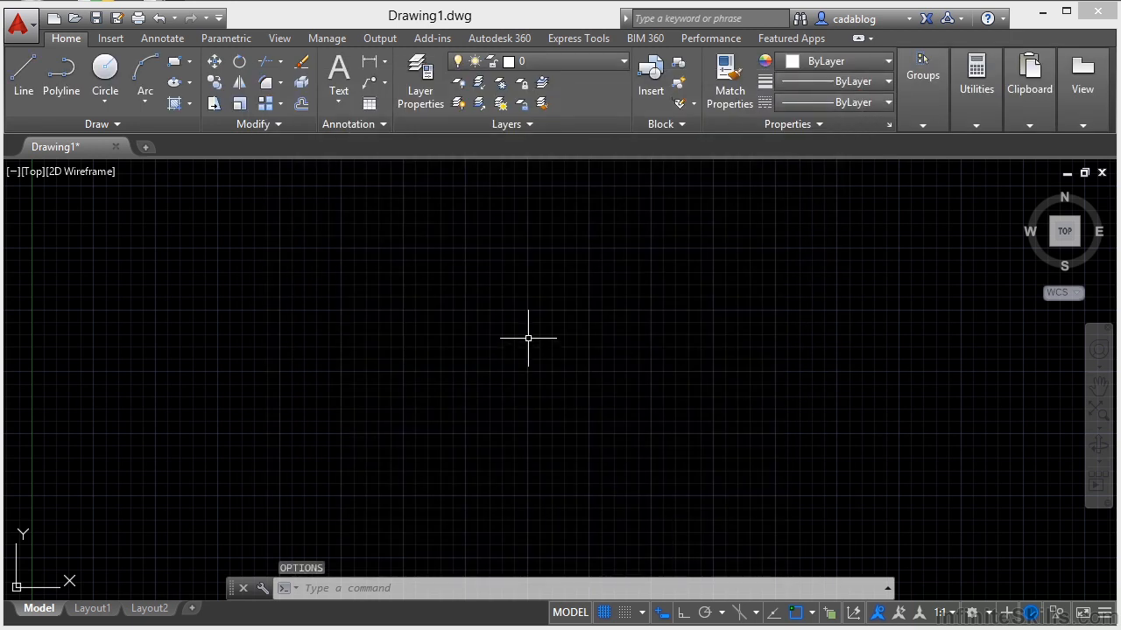
pyautogui.rightClick(519, 310)
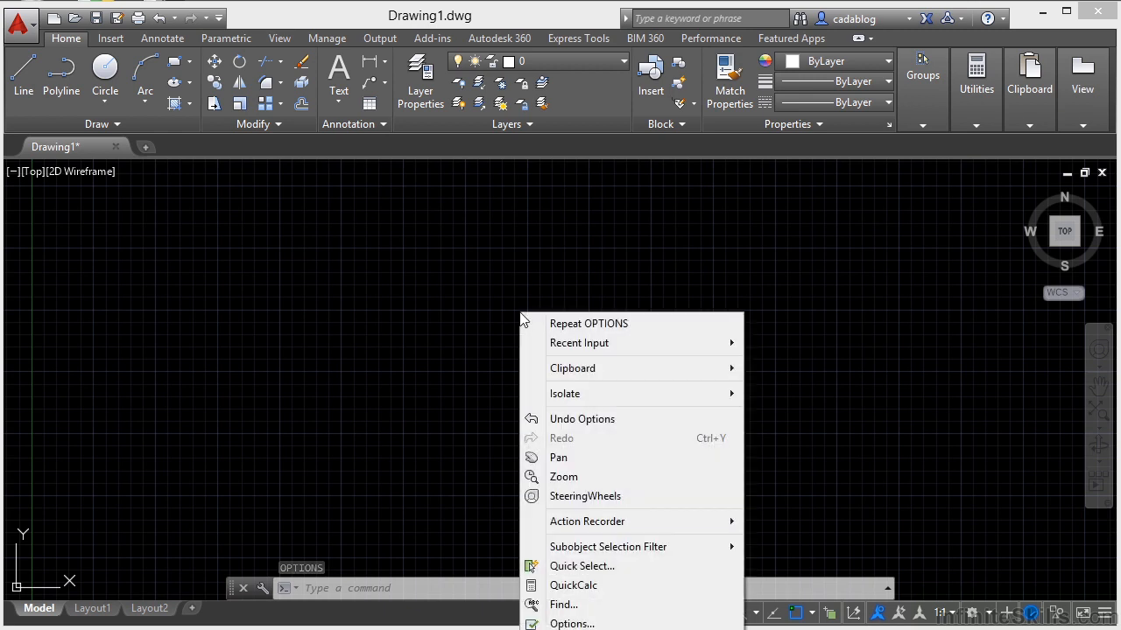
pyautogui.click(462, 385)
pyautogui.press('Escape')
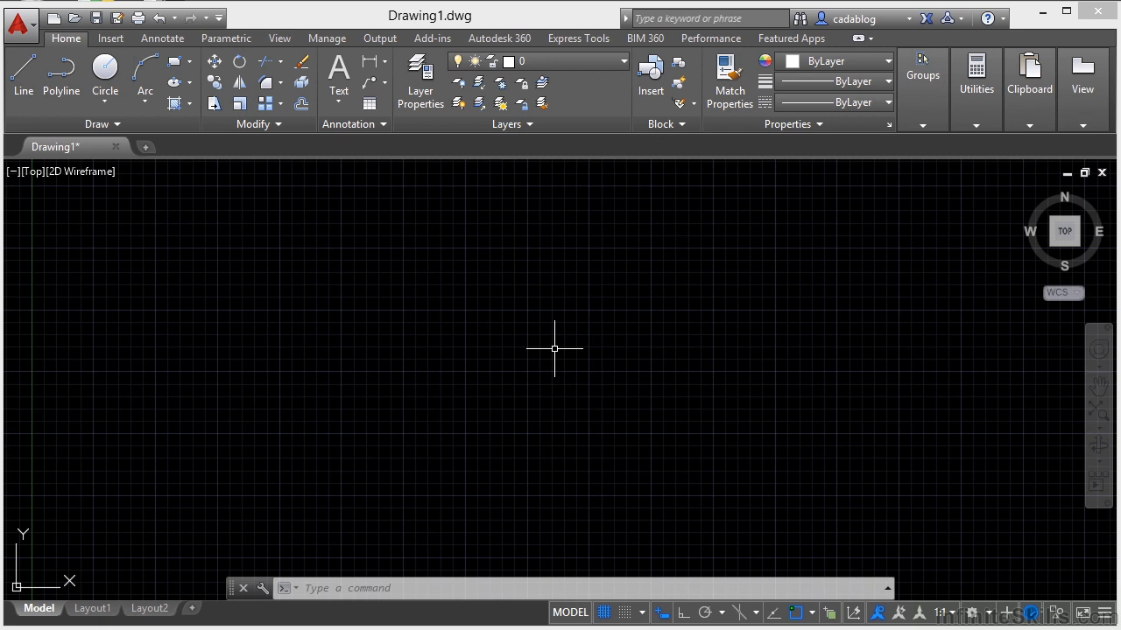
# Try zooming out and in, panning, and zooming to the extents of the empty drawing
pyautogui.scroll(-4, 549, 346)
pyautogui.scroll(4, 549, 346)
pyautogui.scroll(-2, 549, 346)
pyautogui.scroll(2, 549, 346)
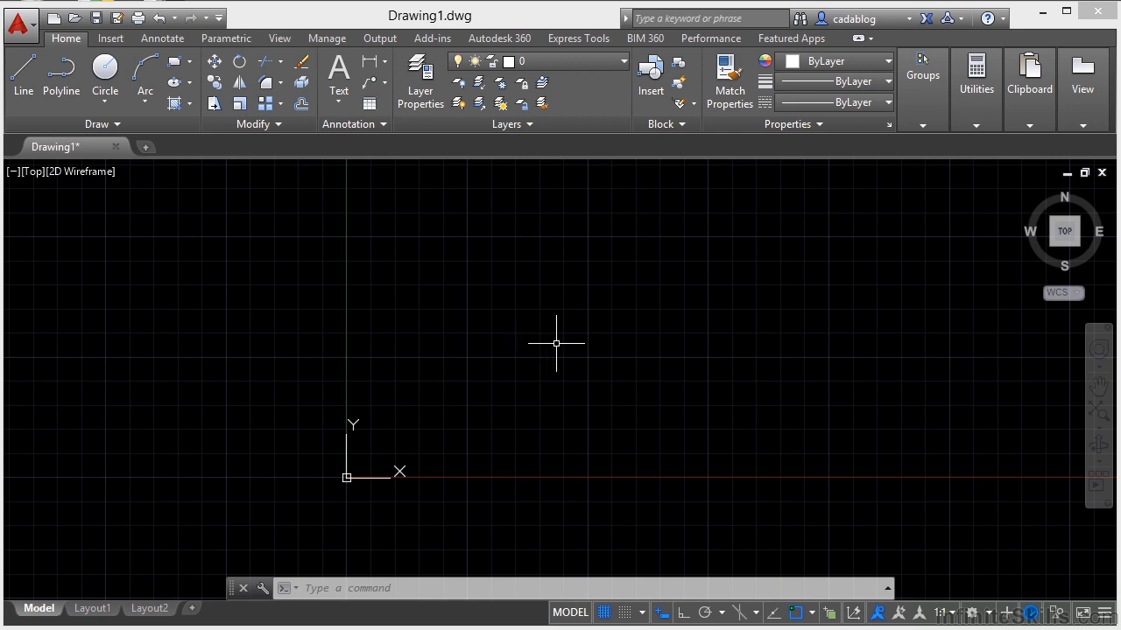
pyautogui.moveTo(568, 347)
pyautogui.mouseDown(button='middle')
pyautogui.moveTo(403, 345)
pyautogui.moveTo(551, 351)
pyautogui.moveTo(517, 351)
pyautogui.moveTo(622, 253)
pyautogui.moveTo(615, 342)
pyautogui.moveTo(531, 391)
pyautogui.moveTo(517, 338)
pyautogui.moveTo(479, 349)
pyautogui.mouseUp(button='middle')
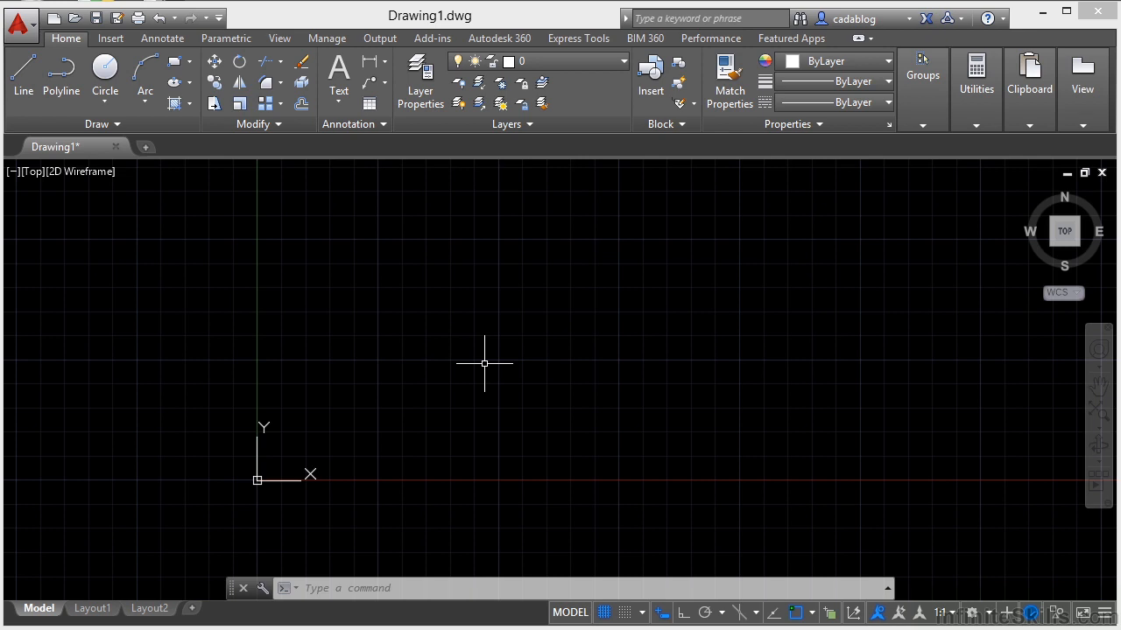
pyautogui.middleClick(524, 359)
pyautogui.middleClick(523, 359)
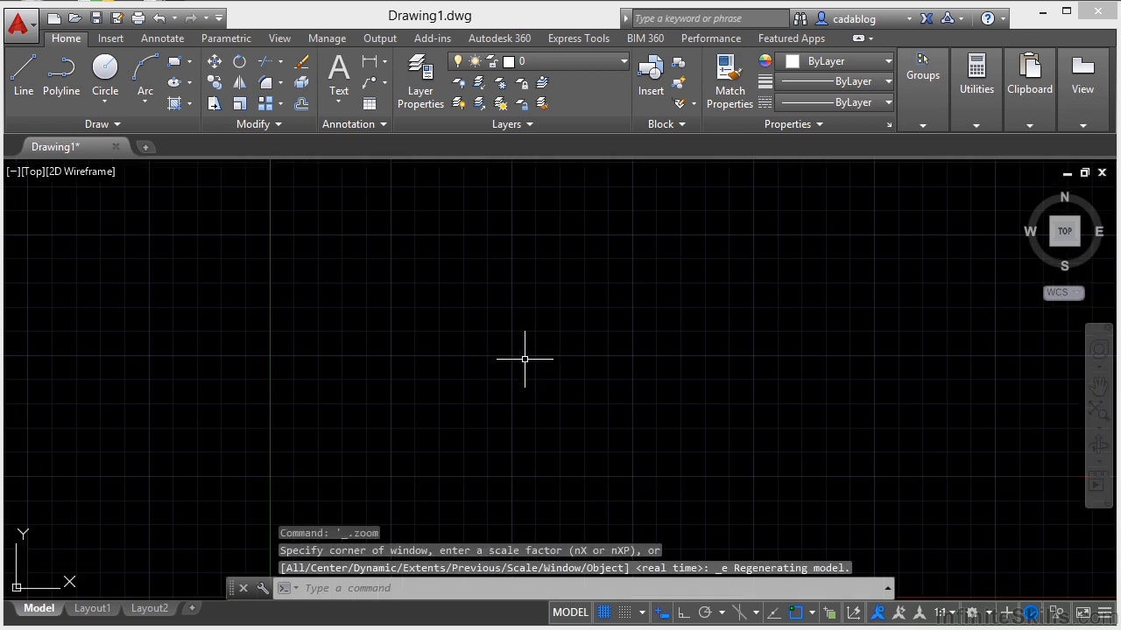
# Draw a small rectangle in the drawing area with the Rectangle command
pyautogui.write('rec')
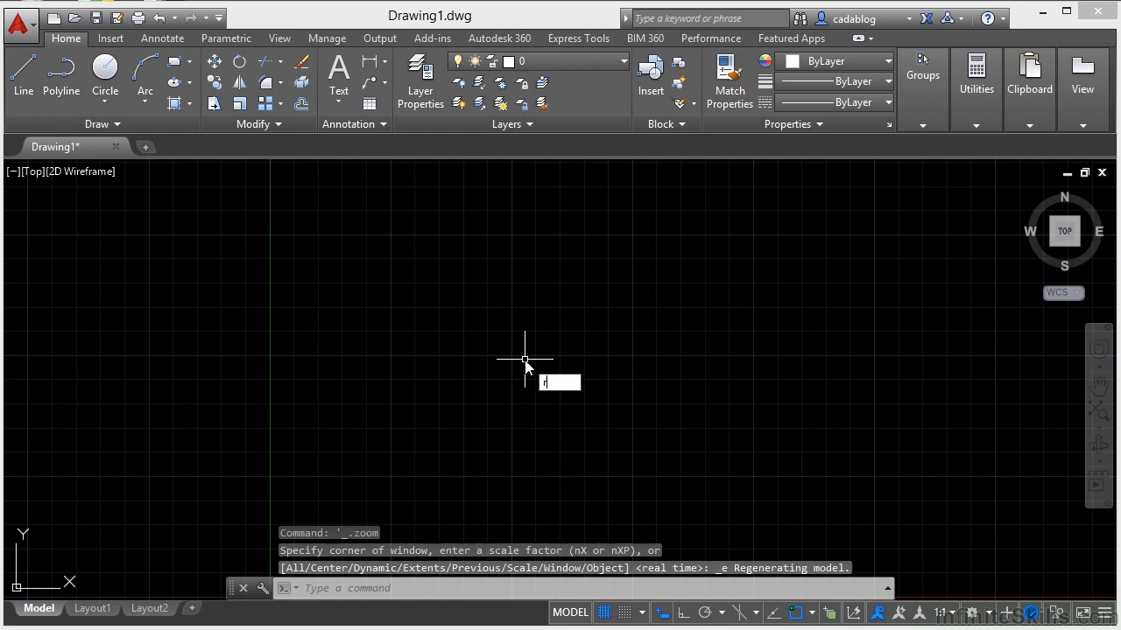
pyautogui.press('Return')
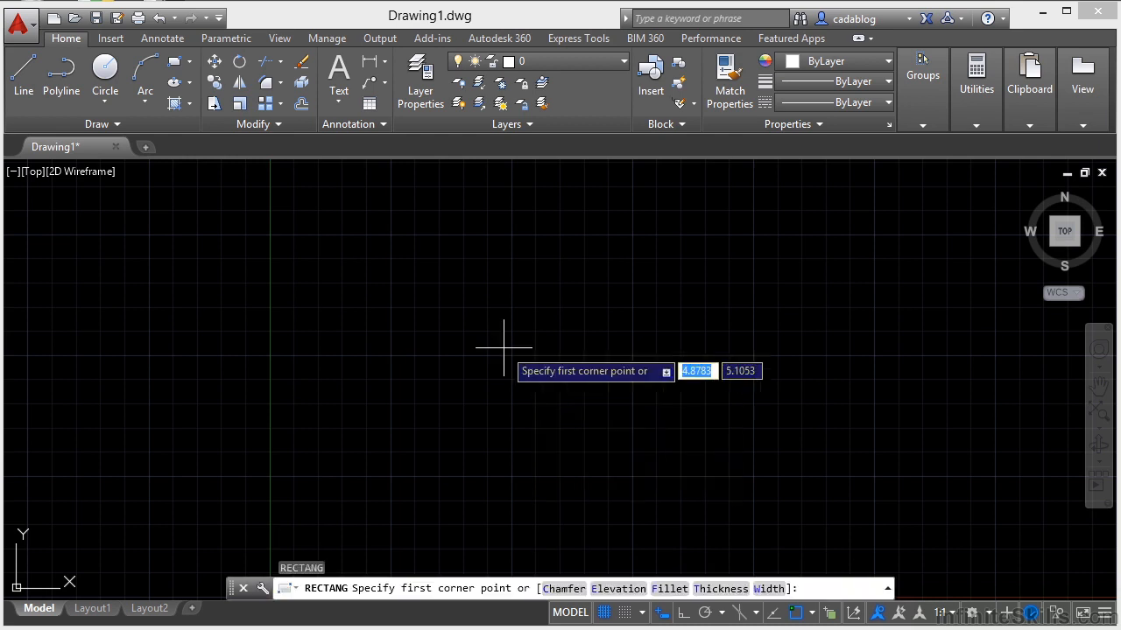
pyautogui.click(369, 304)
pyautogui.click(405, 332)
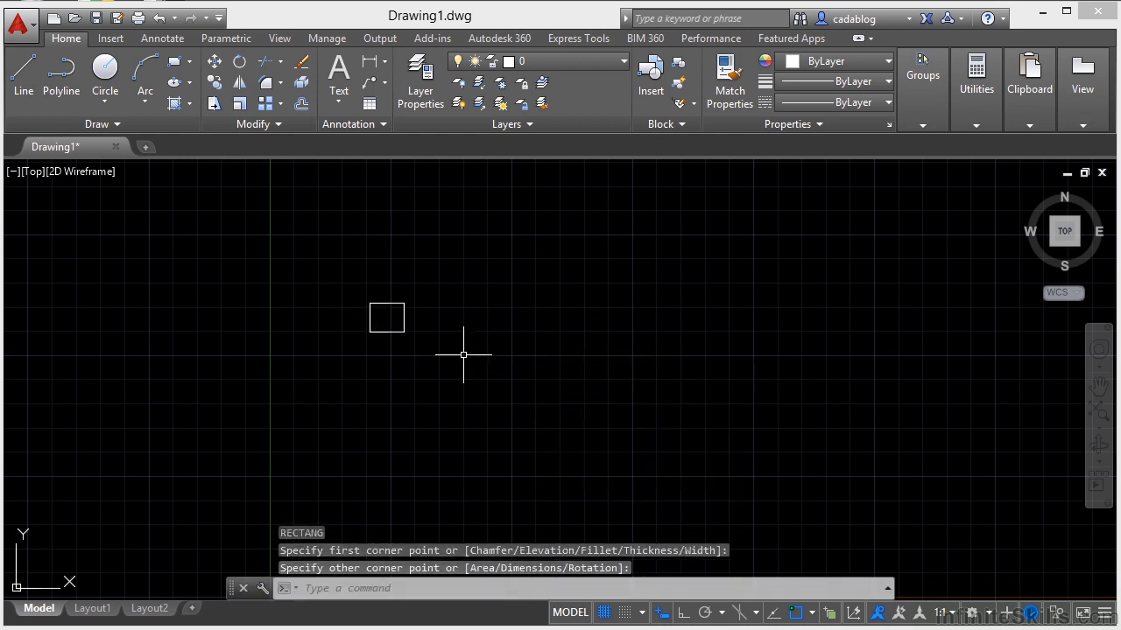
# Examine the rectangle by zooming in and out, panning, and fitting it to the view with zoom extents
pyautogui.scroll(6, 387, 319)
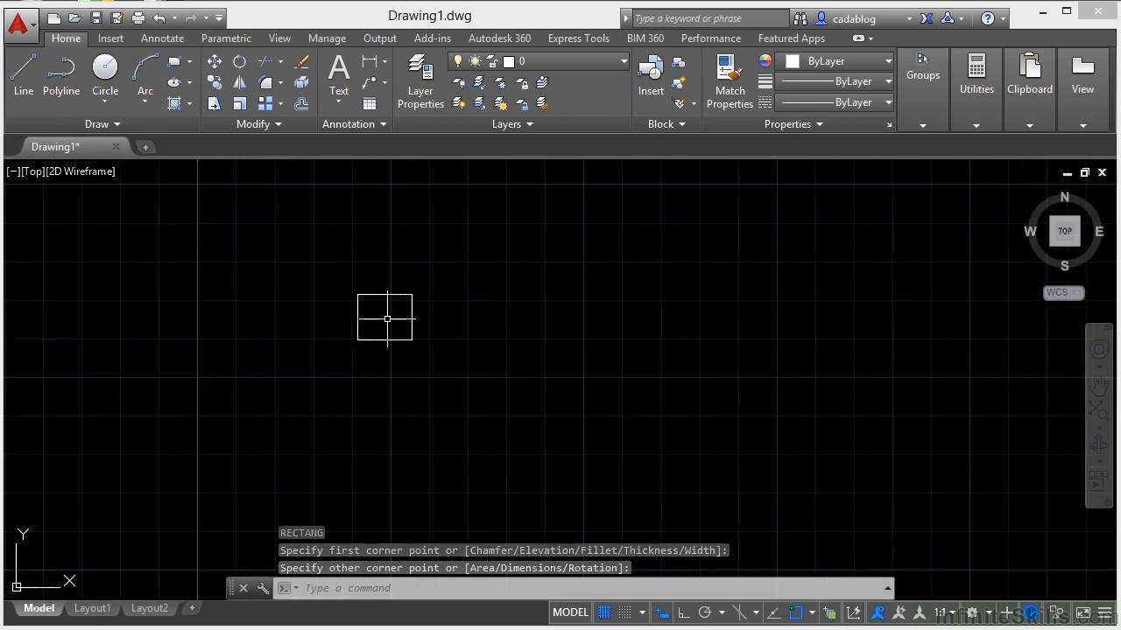
pyautogui.scroll(-6, 387, 318)
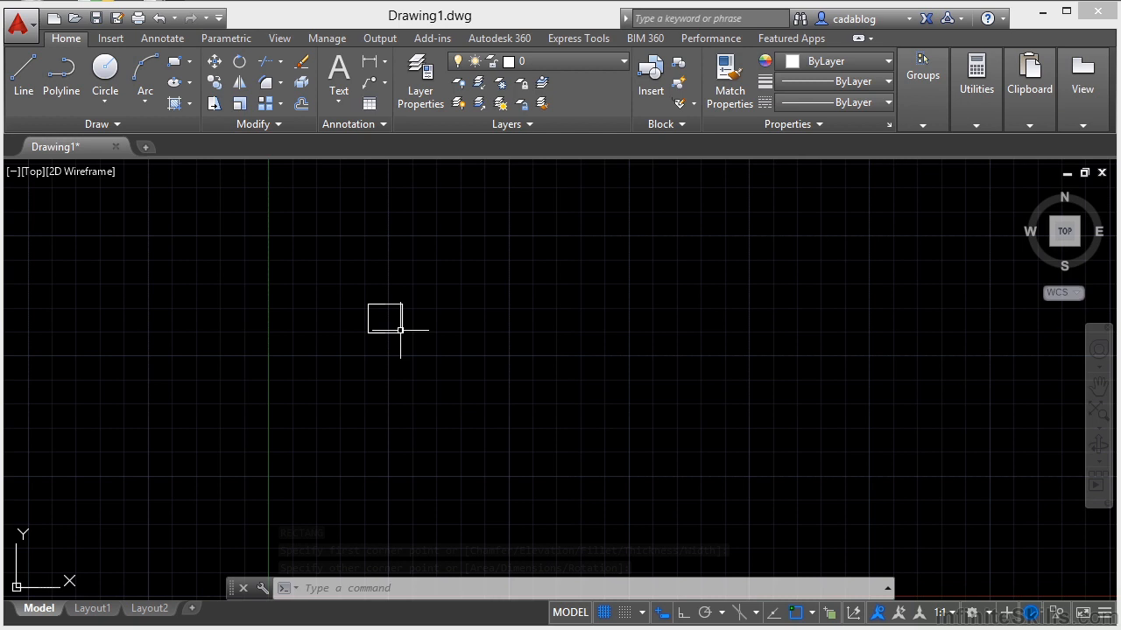
pyautogui.moveTo(468, 358)
pyautogui.mouseDown(button='middle')
pyautogui.moveTo(347, 353)
pyautogui.moveTo(661, 372)
pyautogui.moveTo(375, 365)
pyautogui.moveTo(503, 368)
pyautogui.mouseUp(button='middle')
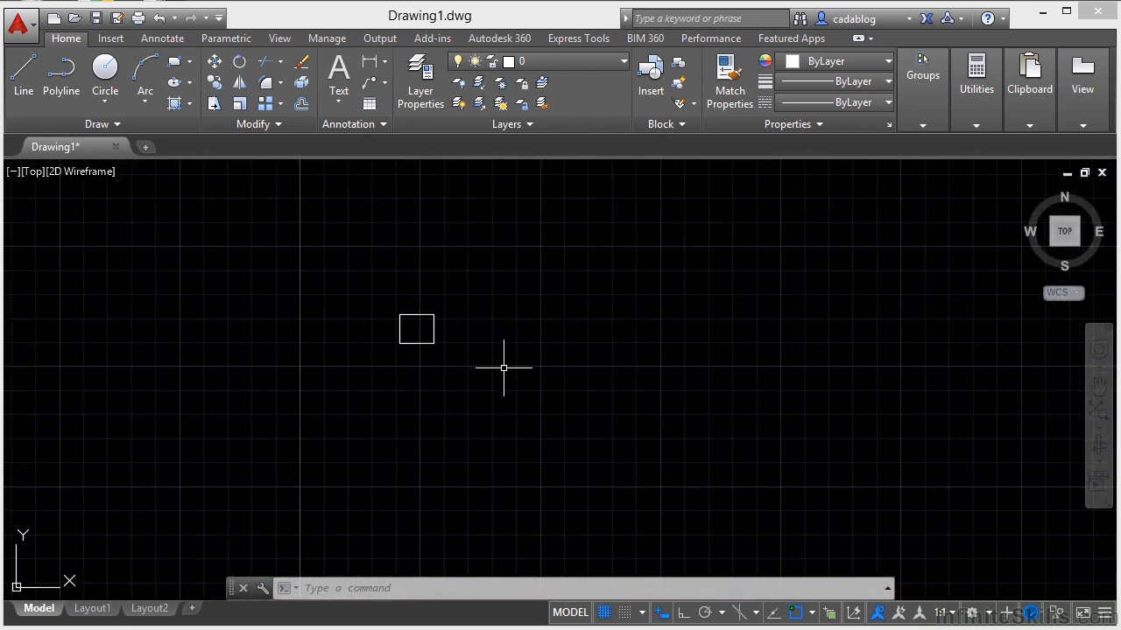
pyautogui.middleClick(524, 369)
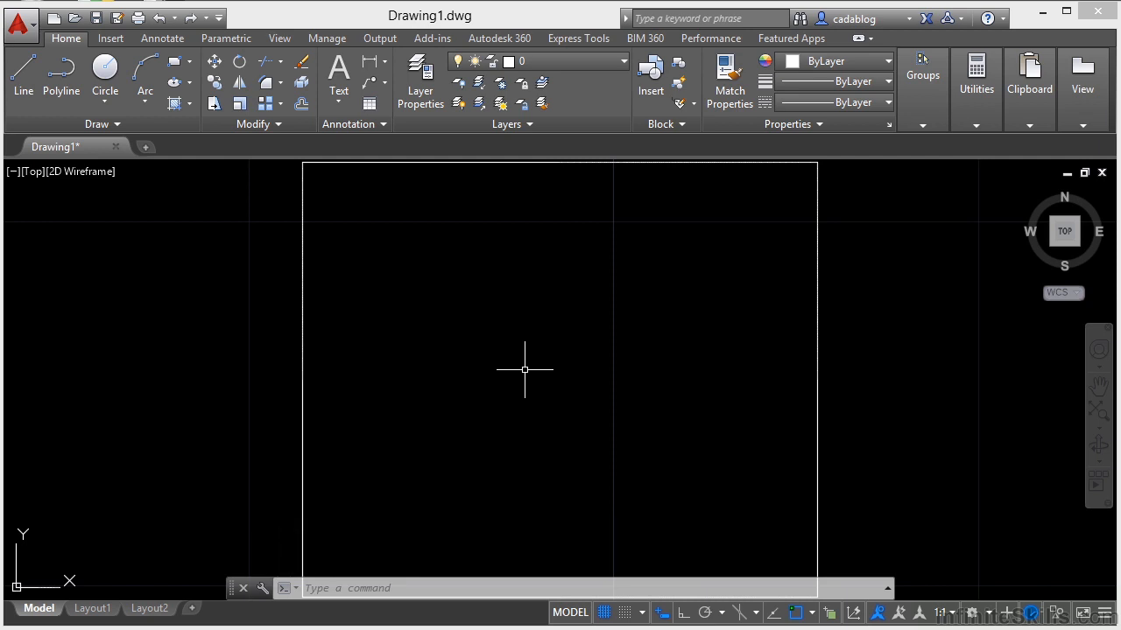
pyautogui.scroll(-8, 524, 370)
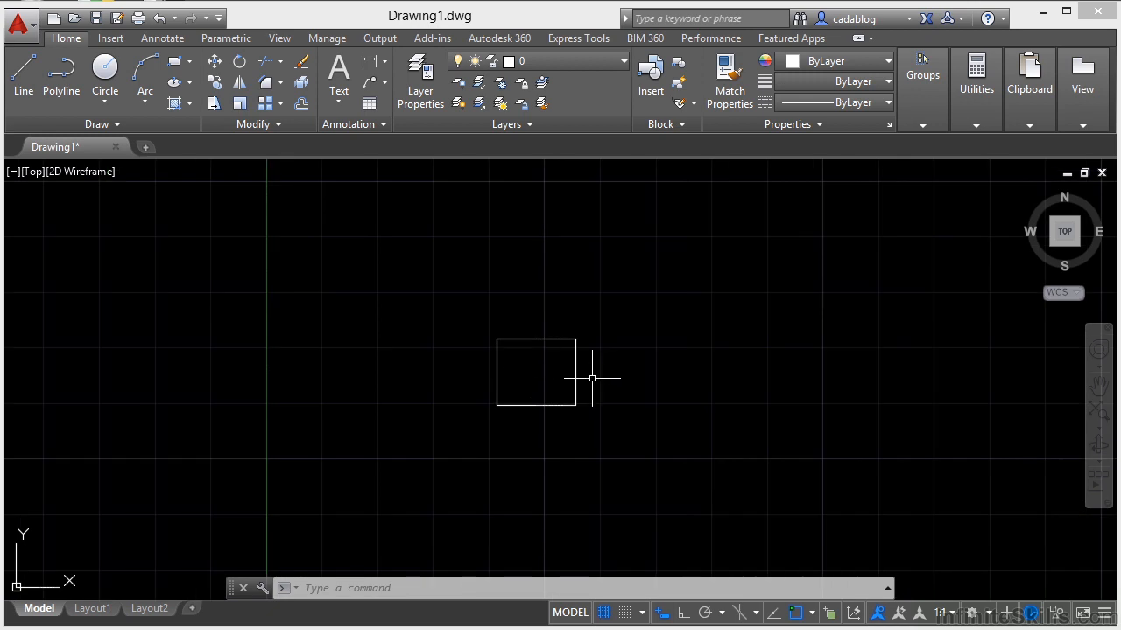
pyautogui.middleClick(656, 383)
pyautogui.middleClick(656, 383)
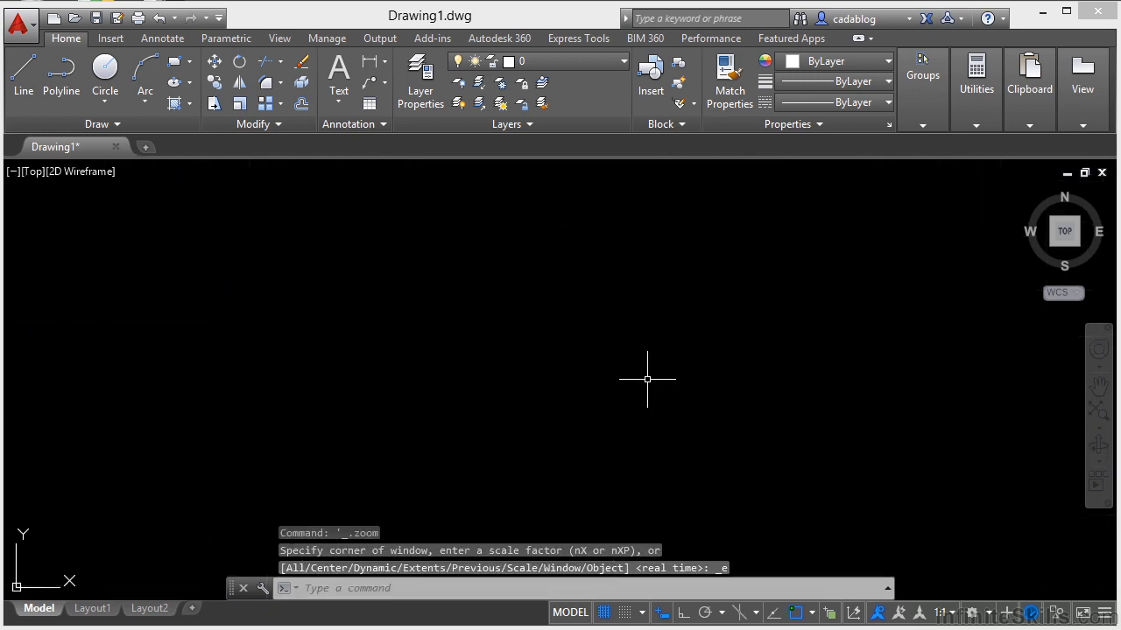
pyautogui.scroll(-2, 647, 379)
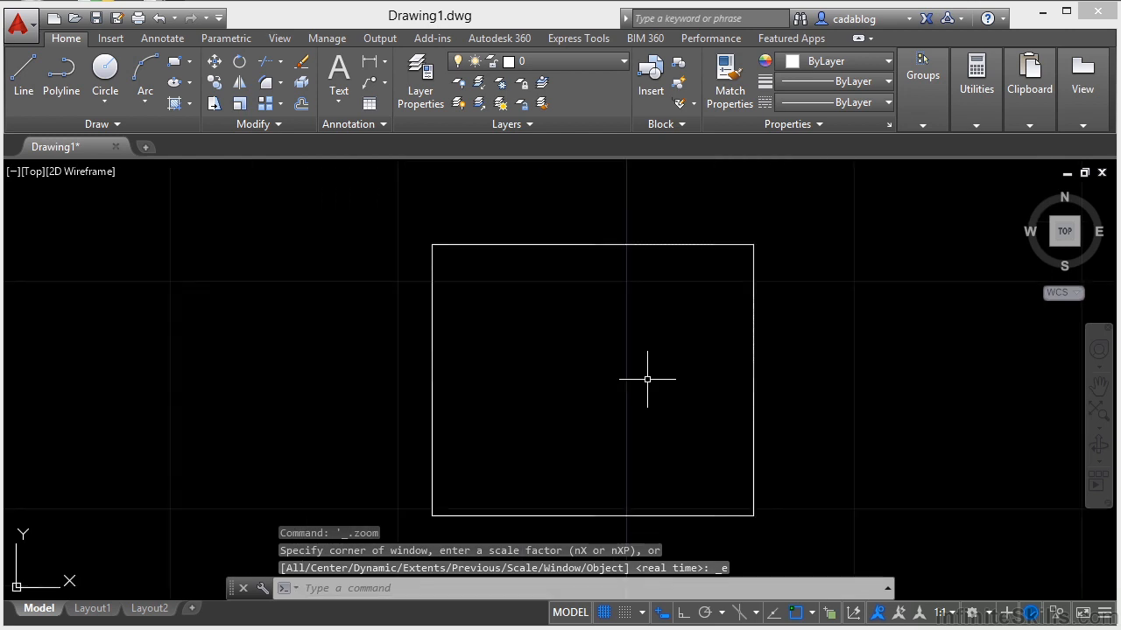
pyautogui.scroll(-2, 620, 355)
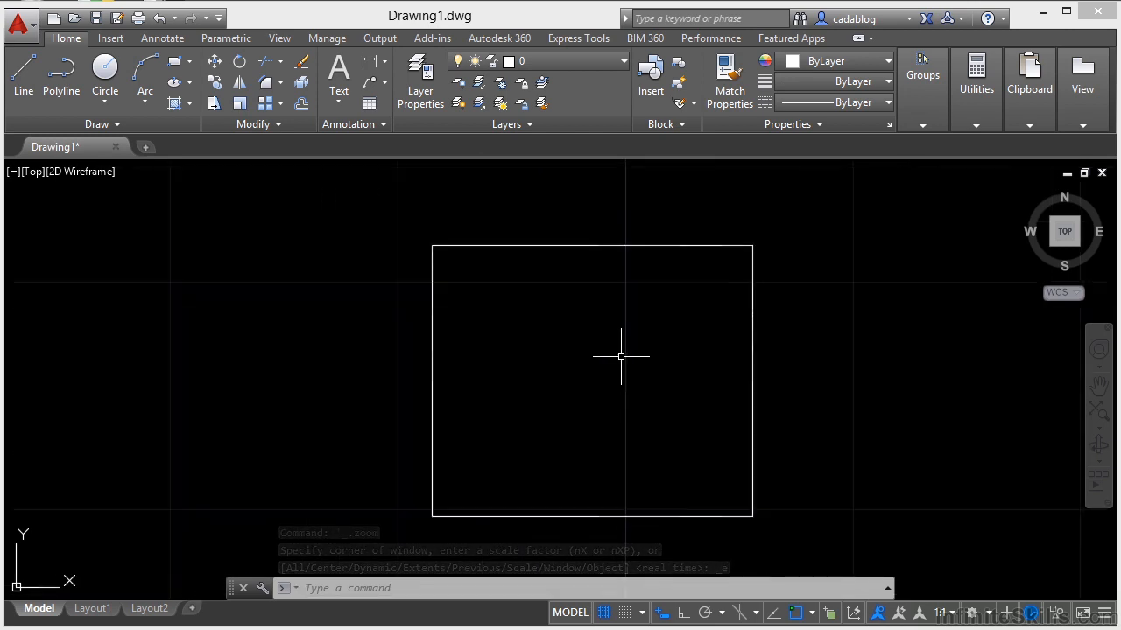
pyautogui.moveTo(620, 355); pyautogui.dragTo(583, 345, button='middle')
pyautogui.middleClick(582, 346)
pyautogui.middleClick(582, 346)
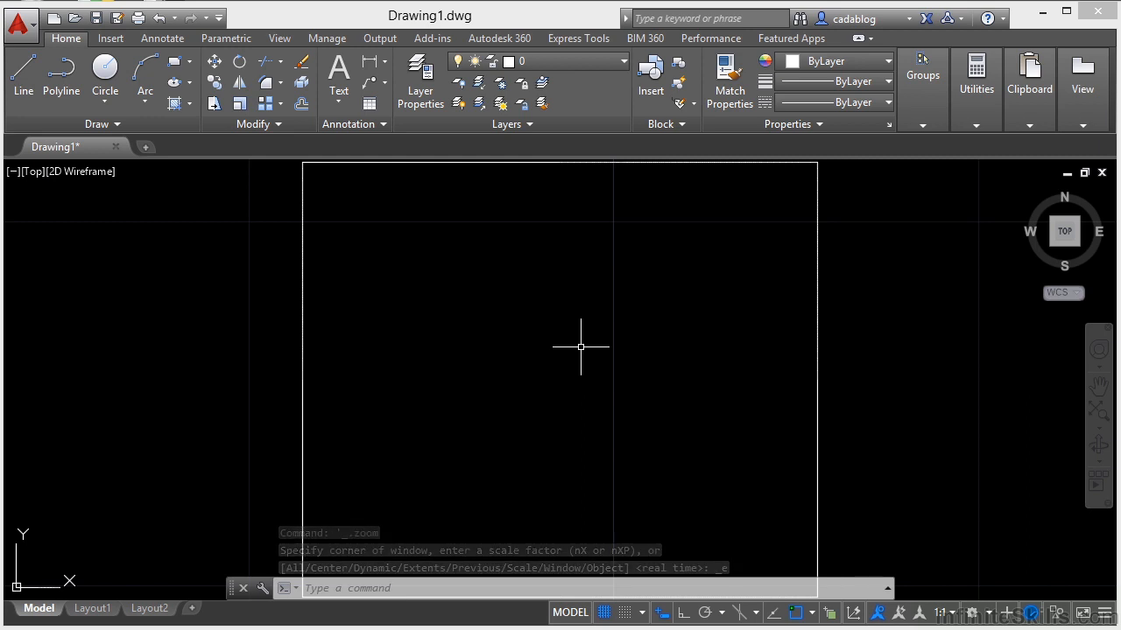
pyautogui.scroll(-2, 581, 347)
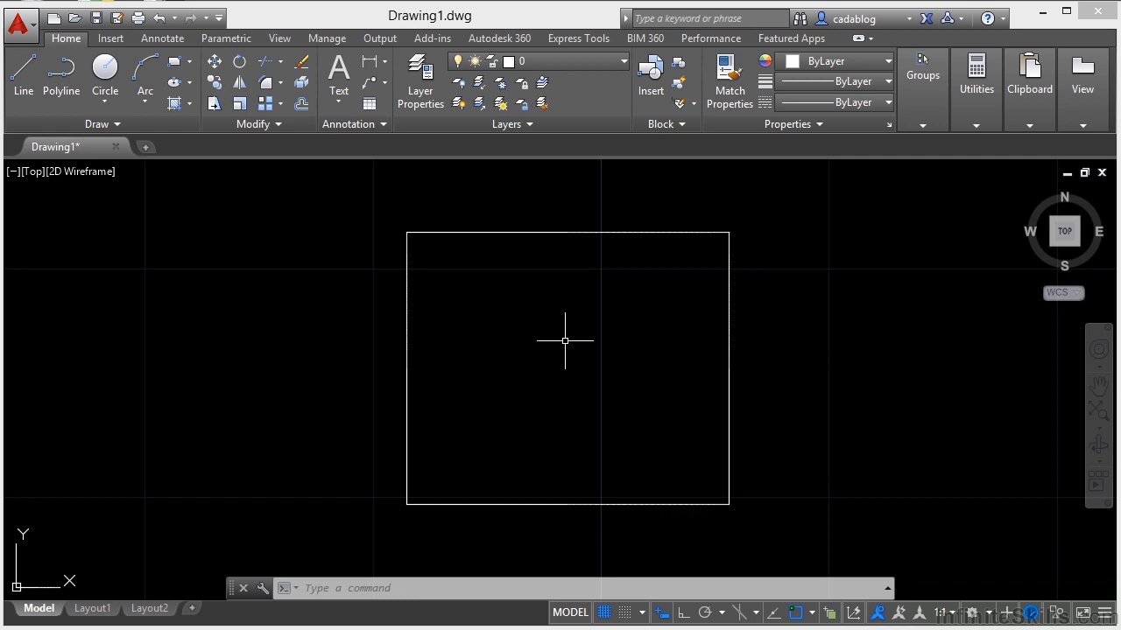
# Open the display options and try the crosshair size at 100, then at 1
pyautogui.write('OP')
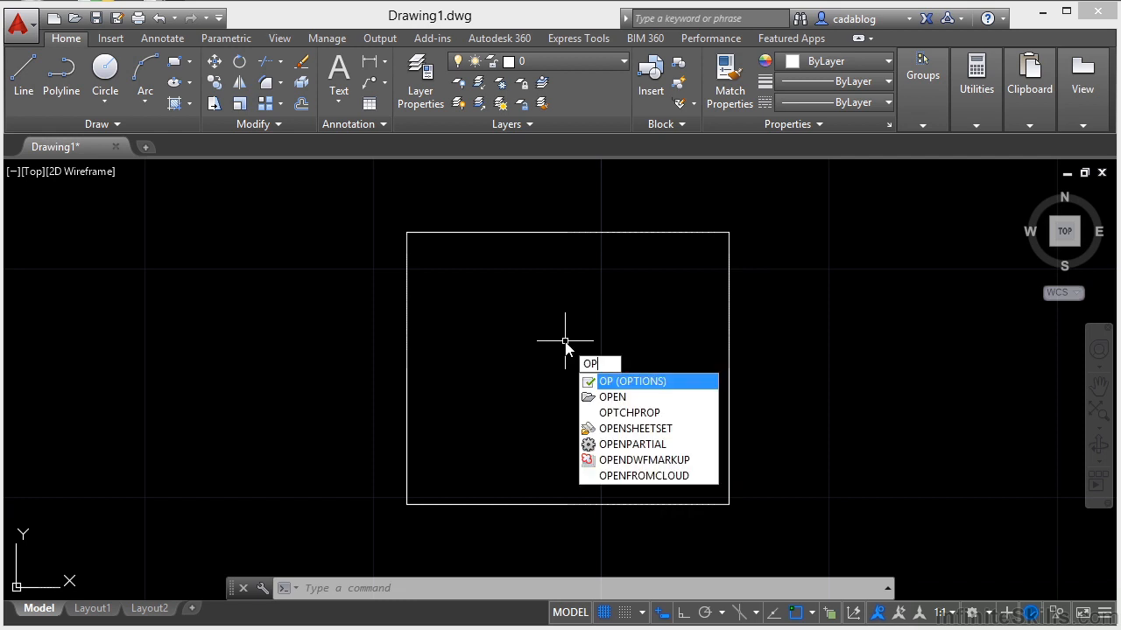
pyautogui.press('Return')
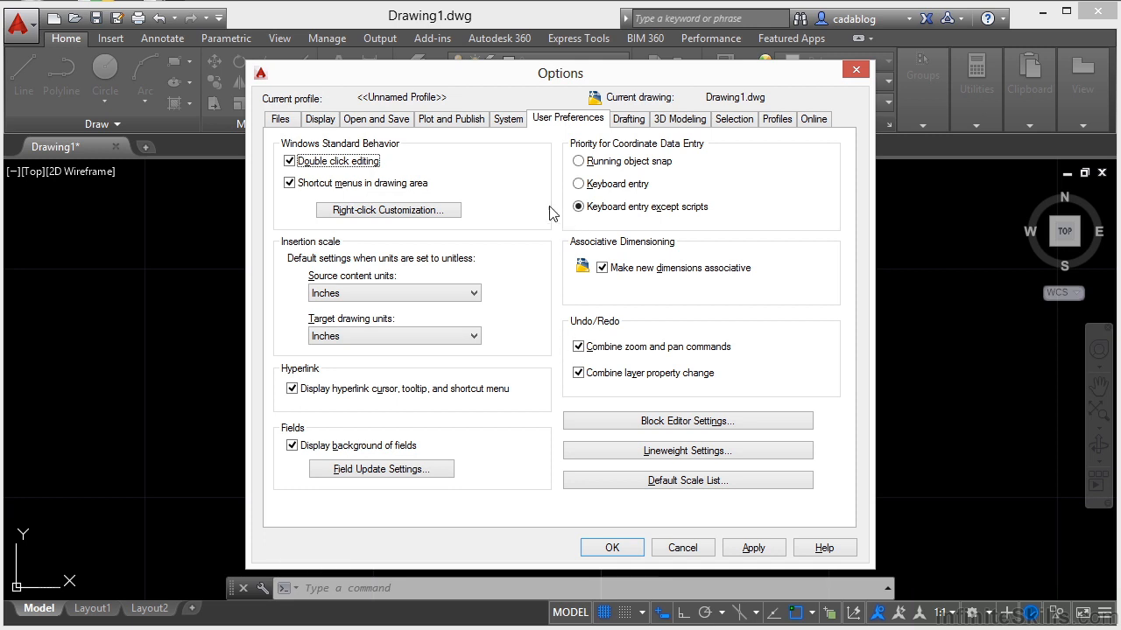
pyautogui.click(321, 122)
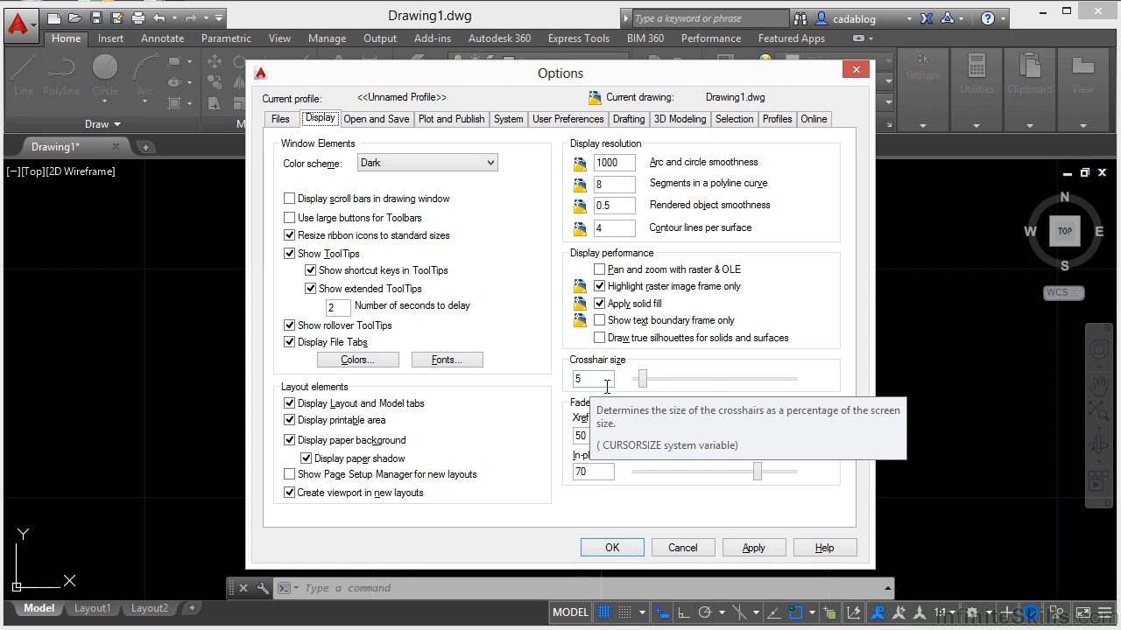
pyautogui.moveTo(642, 379); pyautogui.dragTo(819, 394)
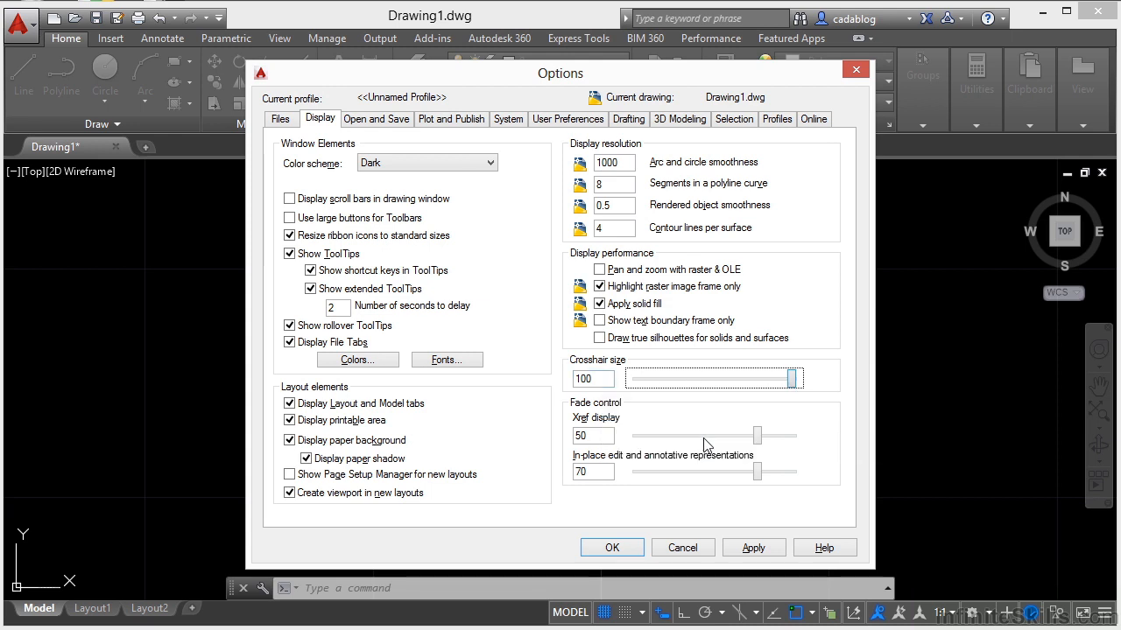
pyautogui.moveTo(793, 378); pyautogui.dragTo(618, 387)
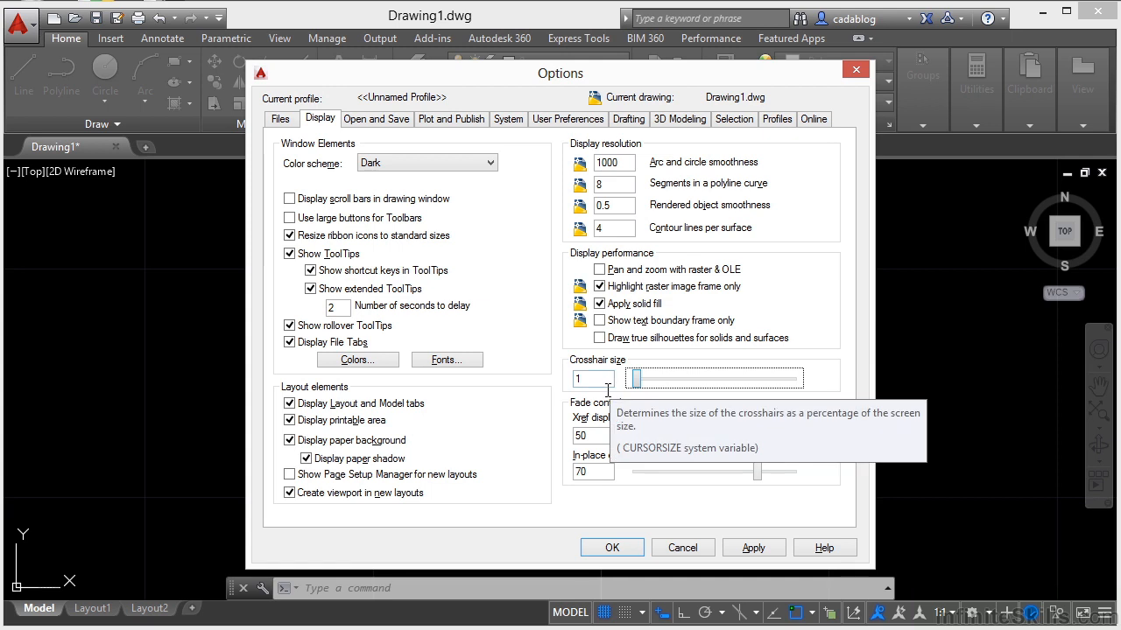
# Set the crosshair size to 50 and accept the options to try it in the drawing
pyautogui.moveTo(636, 379); pyautogui.dragTo(714, 386)
pyautogui.click(608, 381)
pyautogui.press('BackSpace')
pyautogui.press('BackSpace')
pyautogui.write('50')
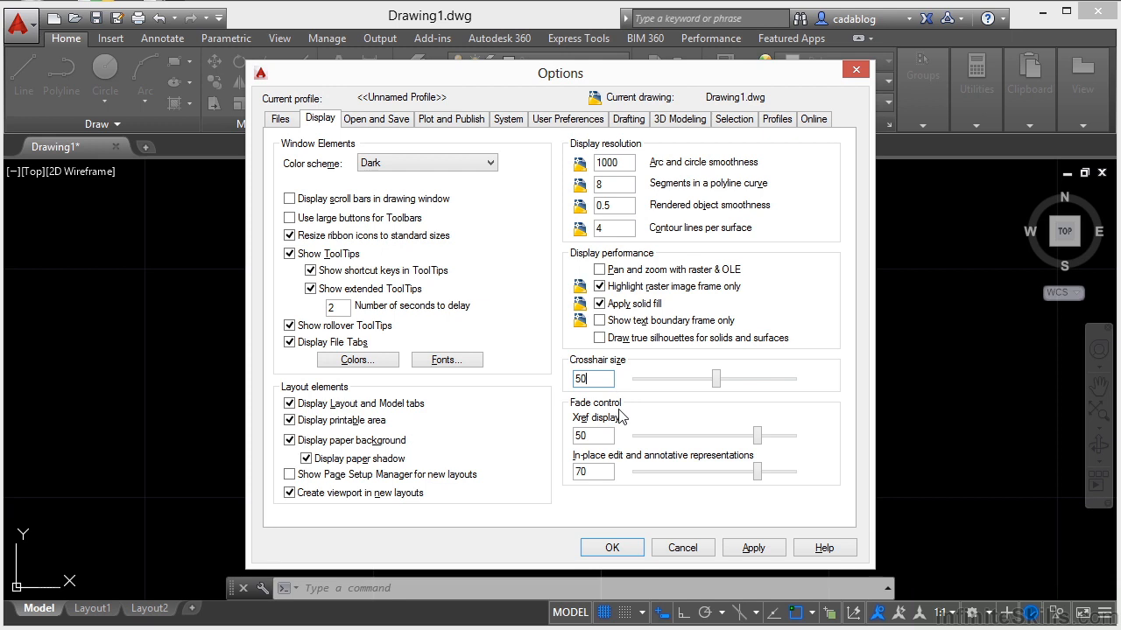
pyautogui.click(611, 547)
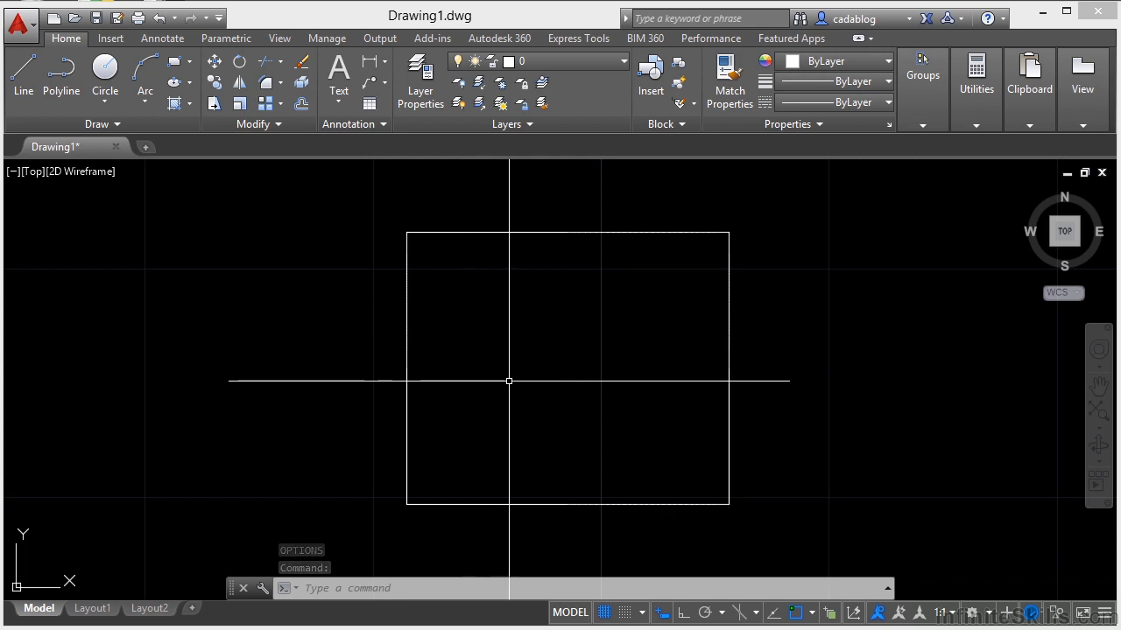
# Reopen the options, set the crosshair size to 100 and accept the change
pyautogui.write('op')
pyautogui.press('Return')
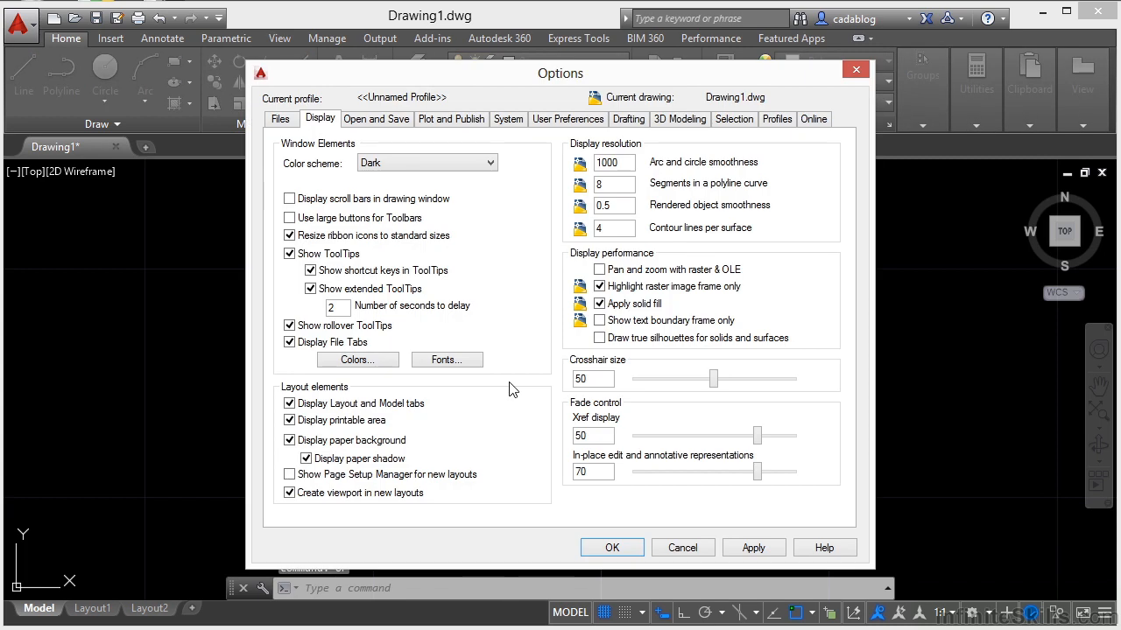
pyautogui.click(605, 386)
pyautogui.doubleClick(604, 387)
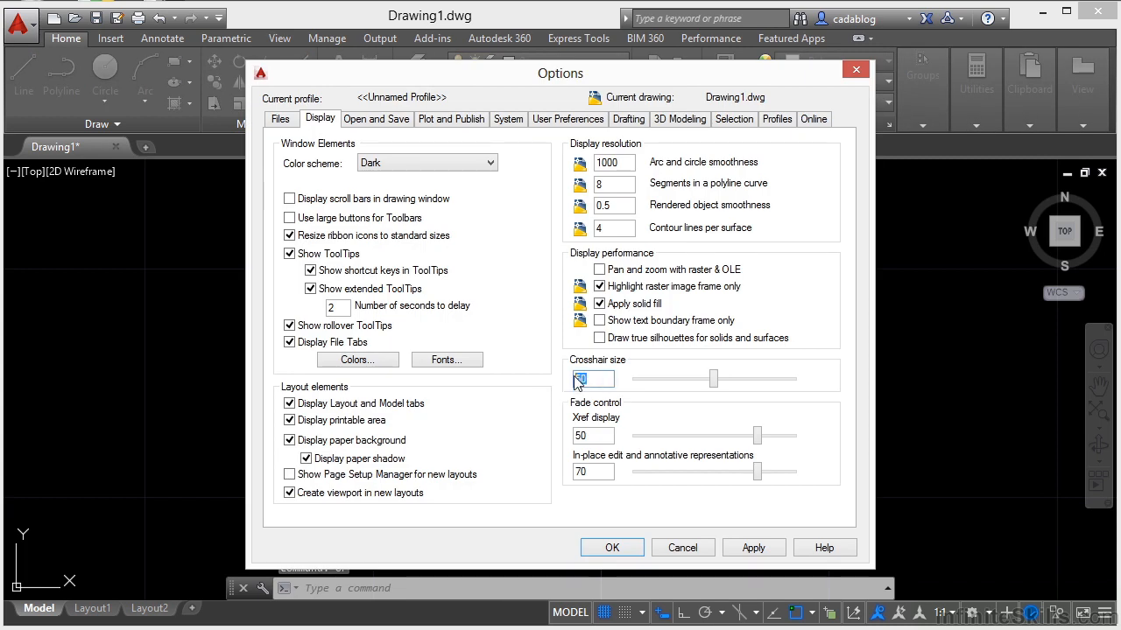
pyautogui.write('100')
pyautogui.click(624, 549)
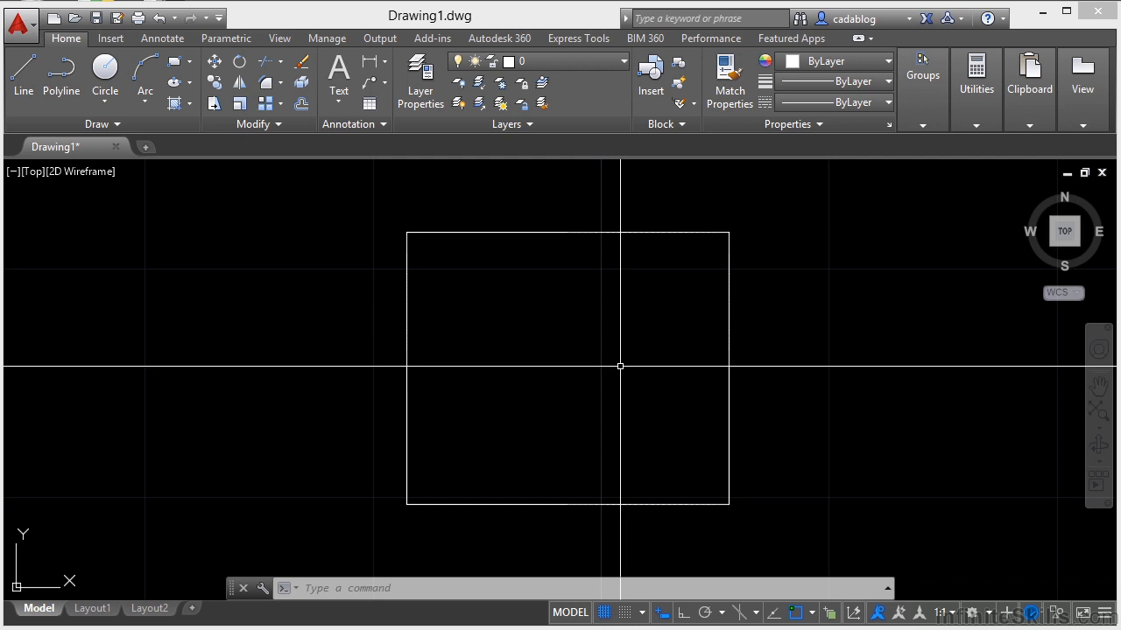
pyautogui.click(923, 83)
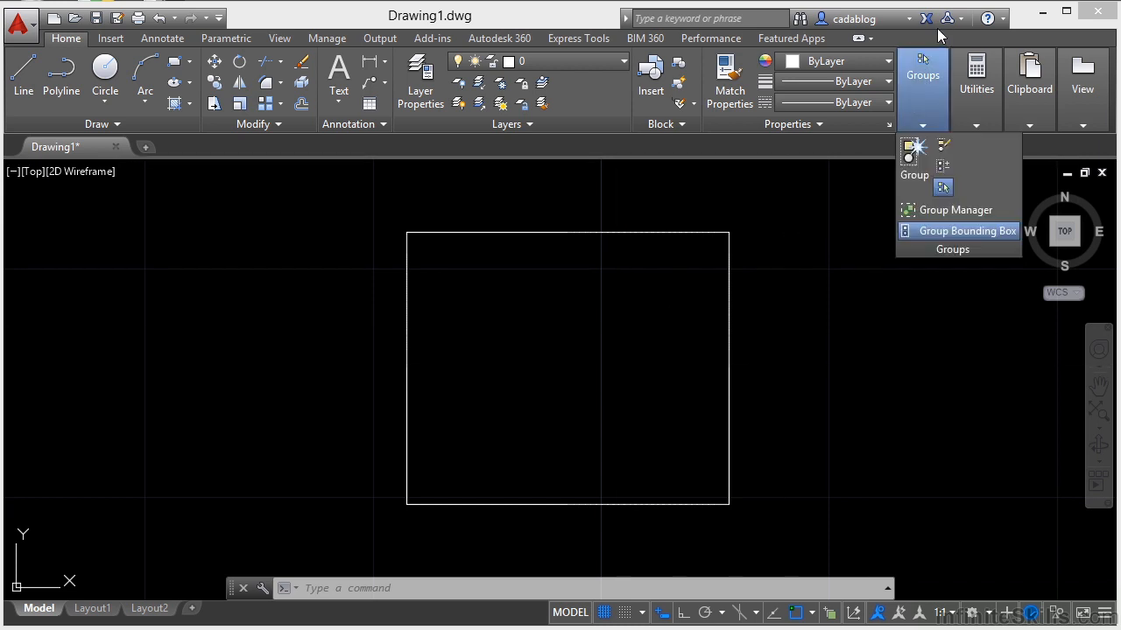
pyautogui.click(1004, 19)
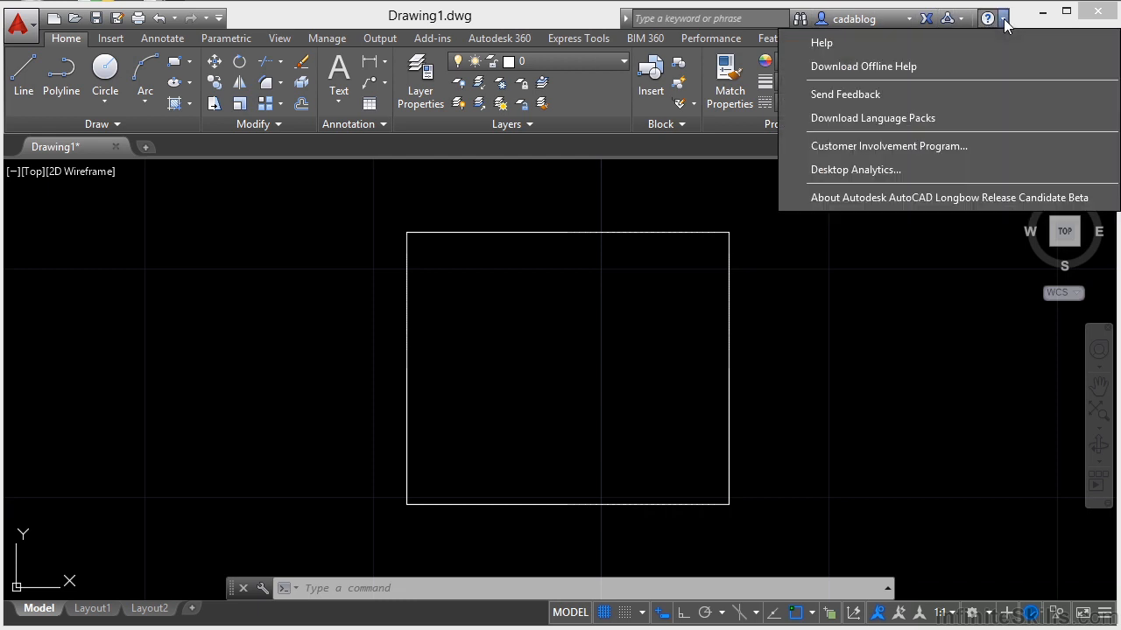
pyautogui.click(904, 24)
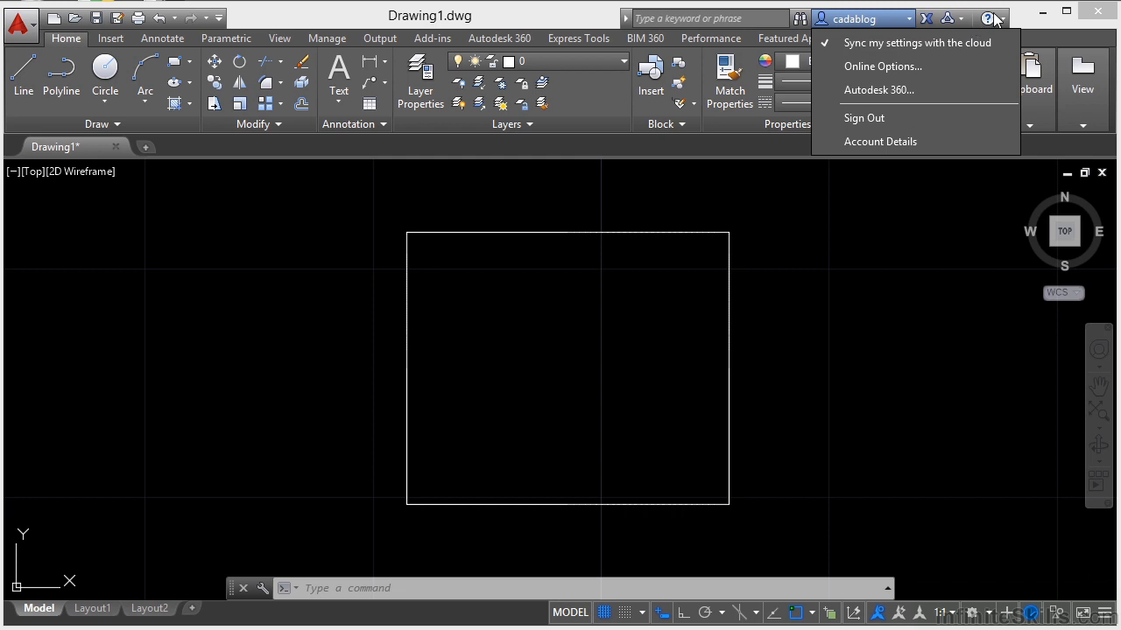
pyautogui.click(894, 237)
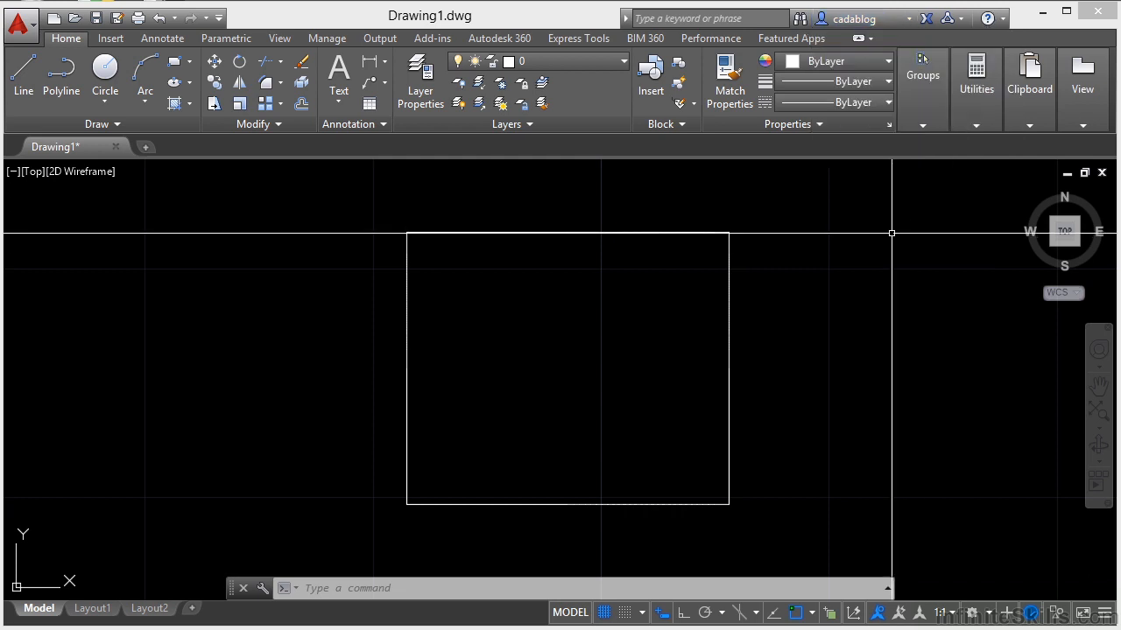